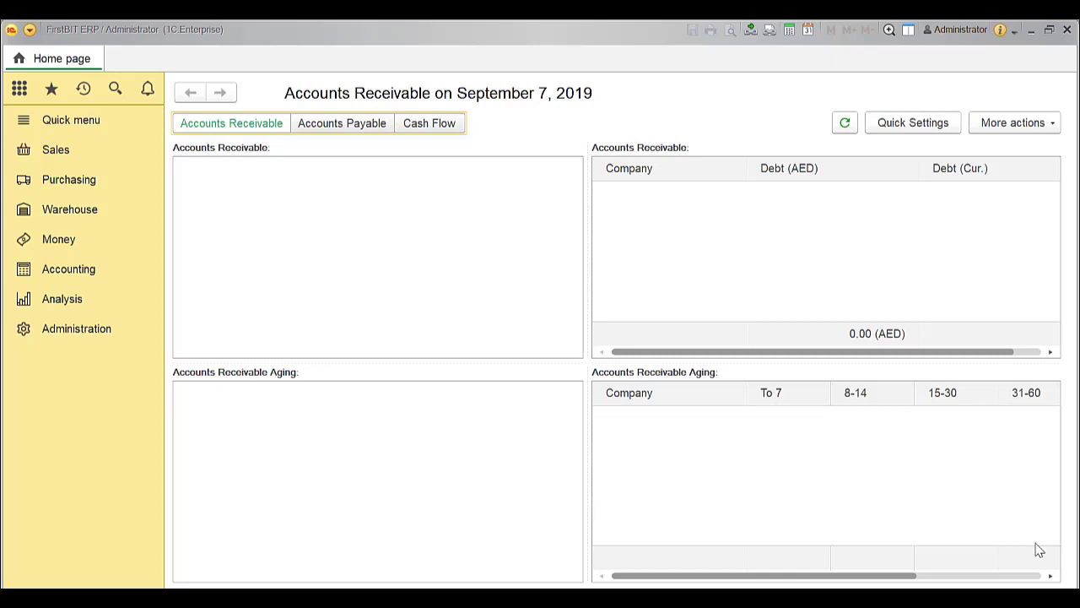
Step: Open General Settings with VAT Accounting on and output VAT method left at Exclude from revenue
click(80, 331)
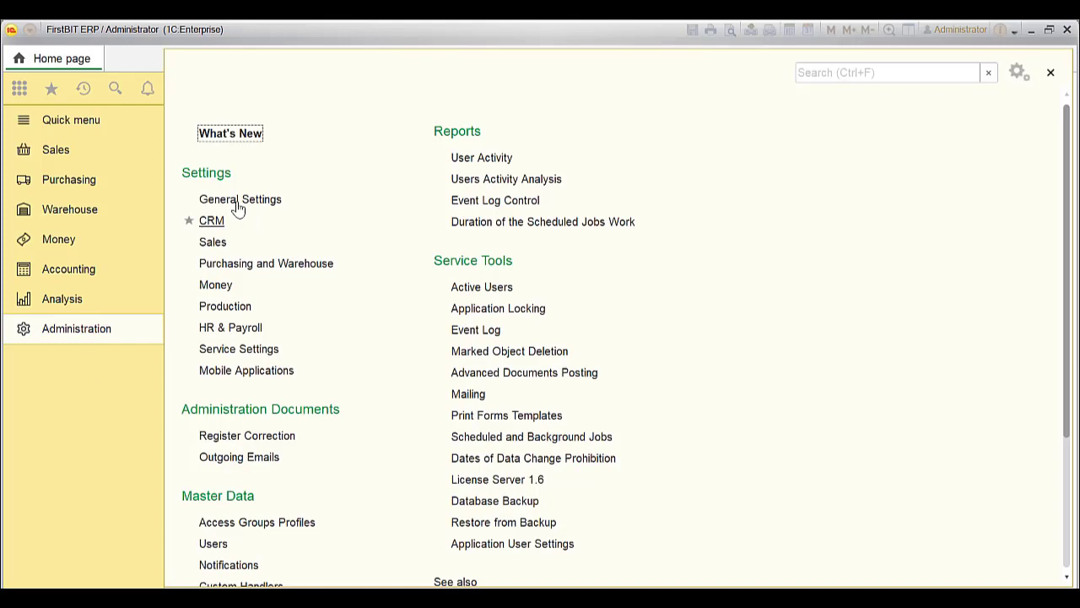
click(240, 201)
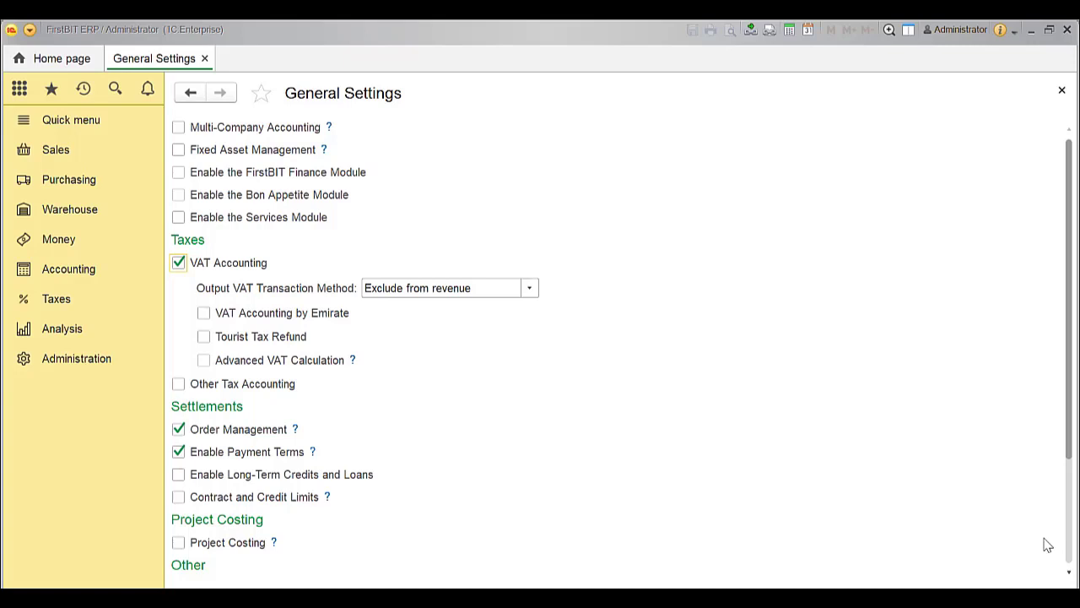
key(Tab)
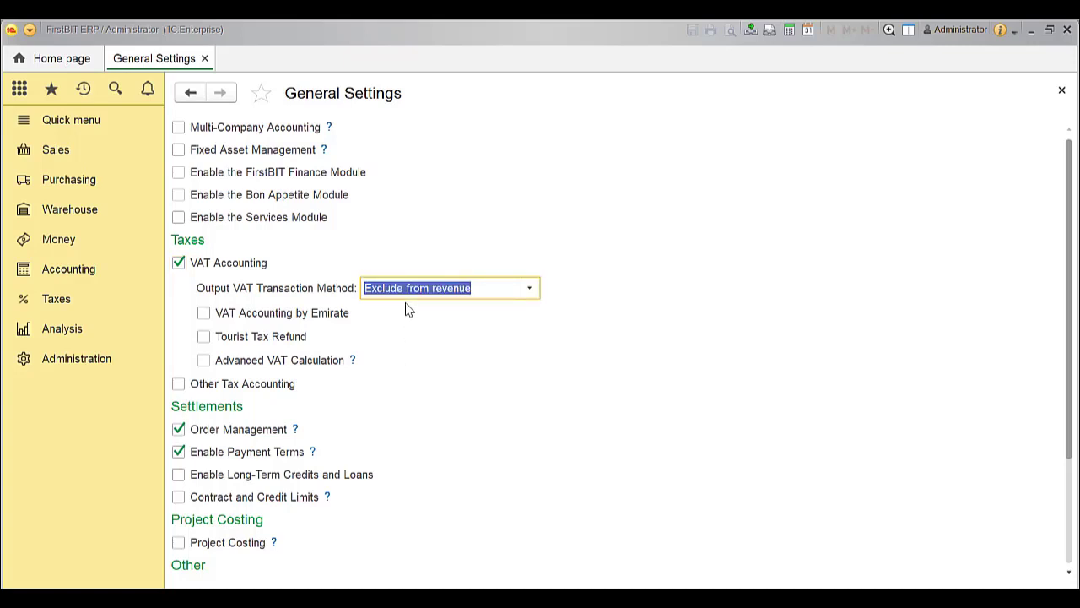
click(529, 288)
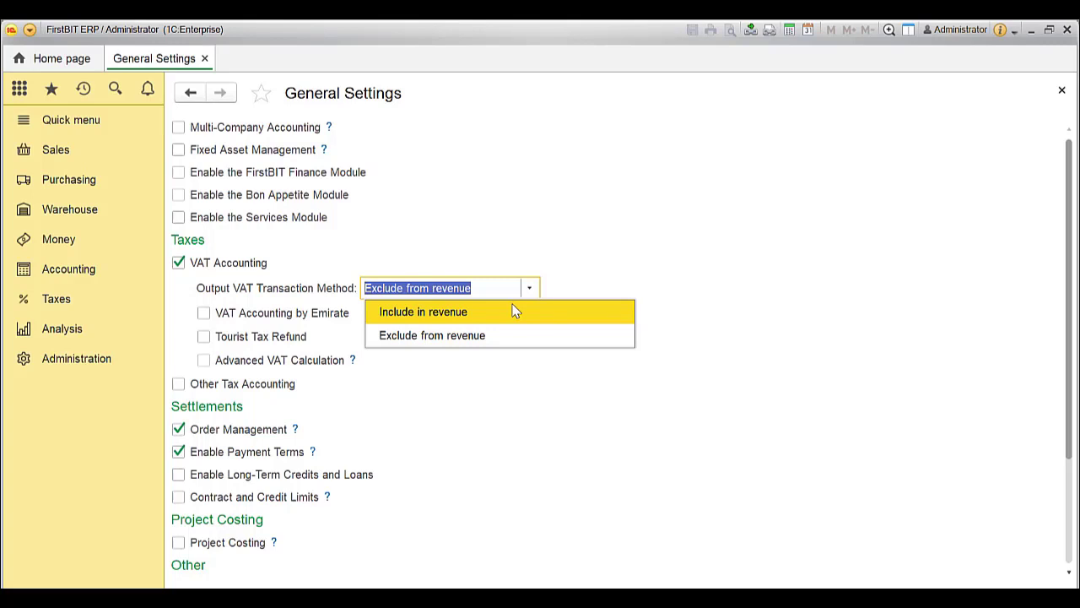
click(205, 319)
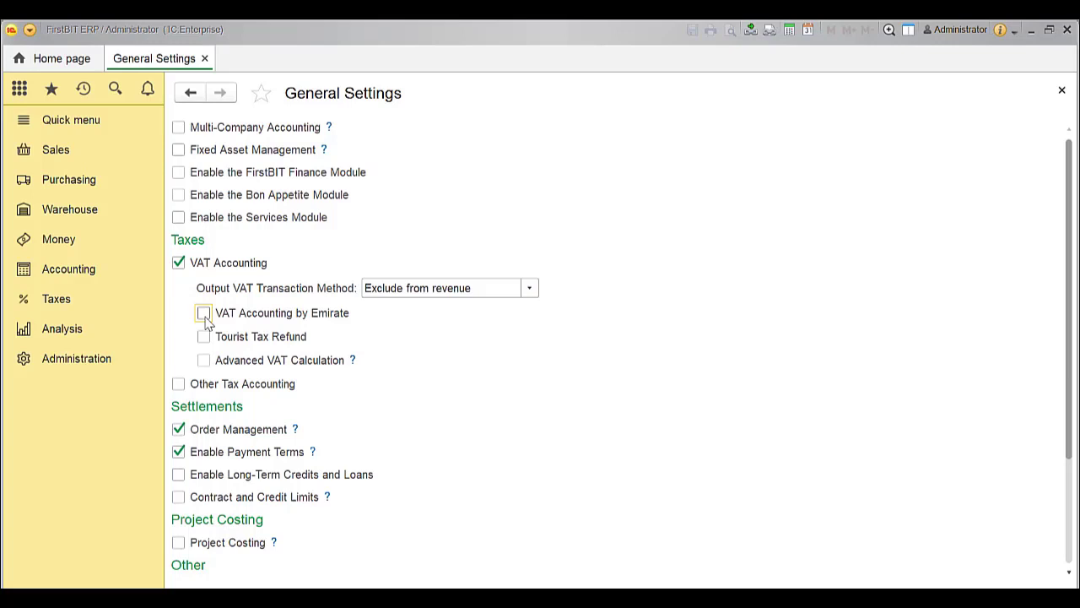
Step: Tick VAT Accounting by Emirate, Tourist Tax Refund and Other Tax Accounting
click(204, 314)
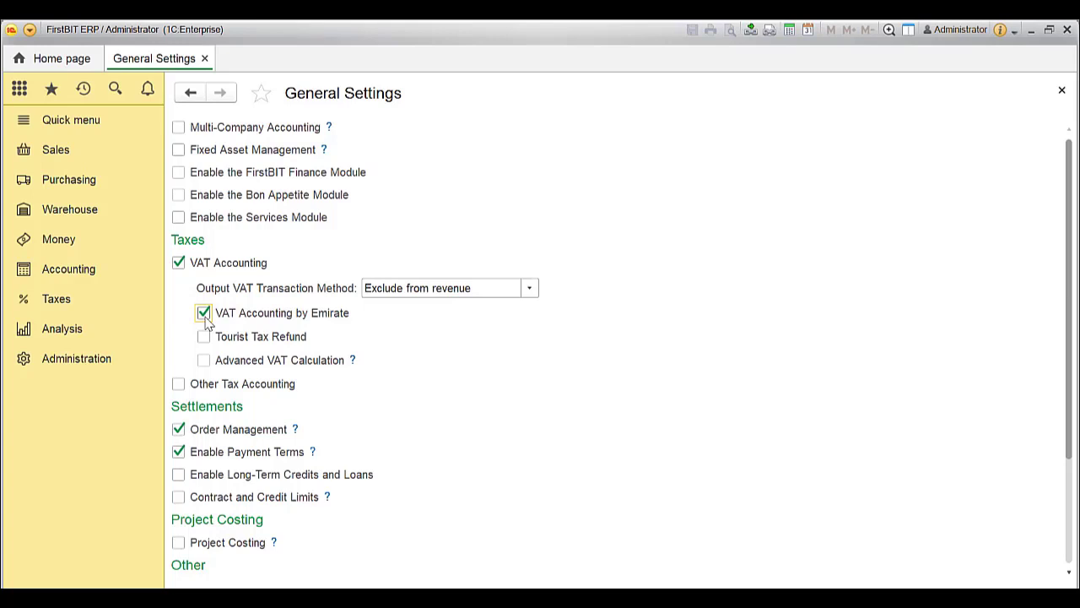
click(203, 336)
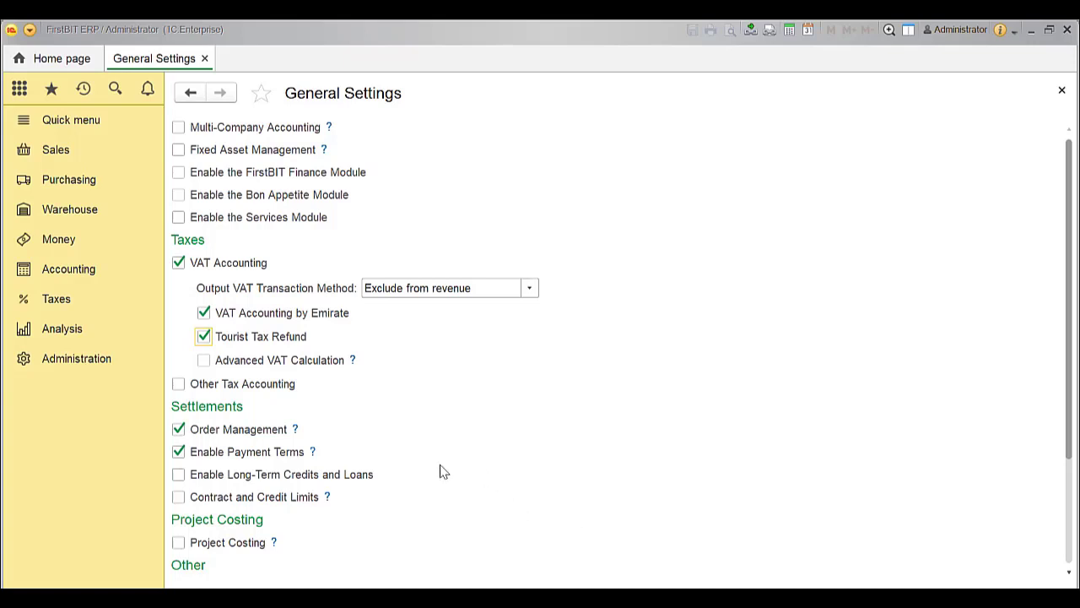
click(178, 384)
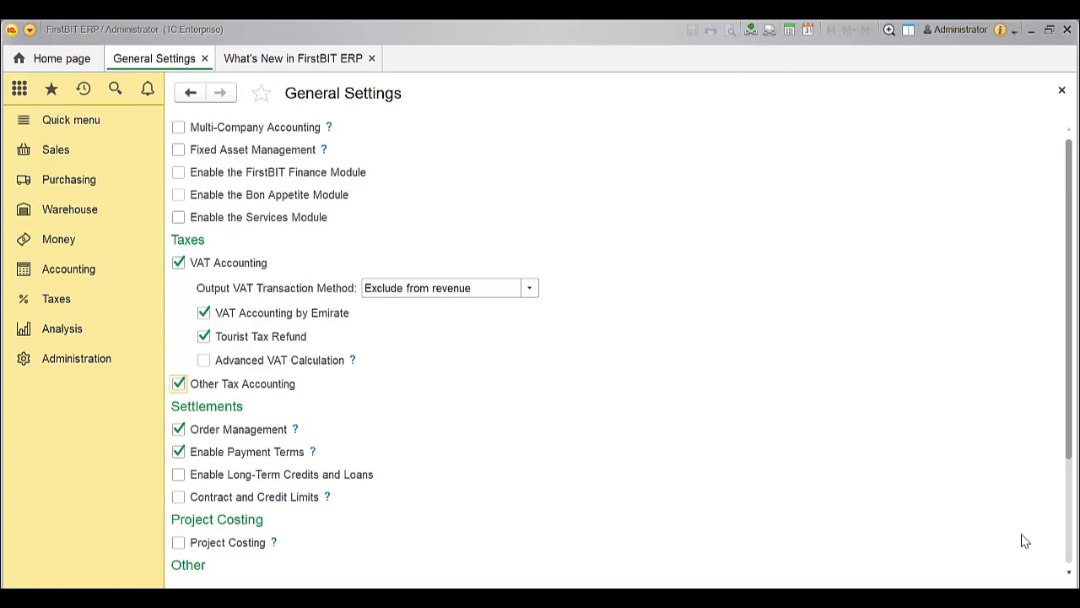
Step: Open the Our company record from Accounting's Entities list
click(534, 543)
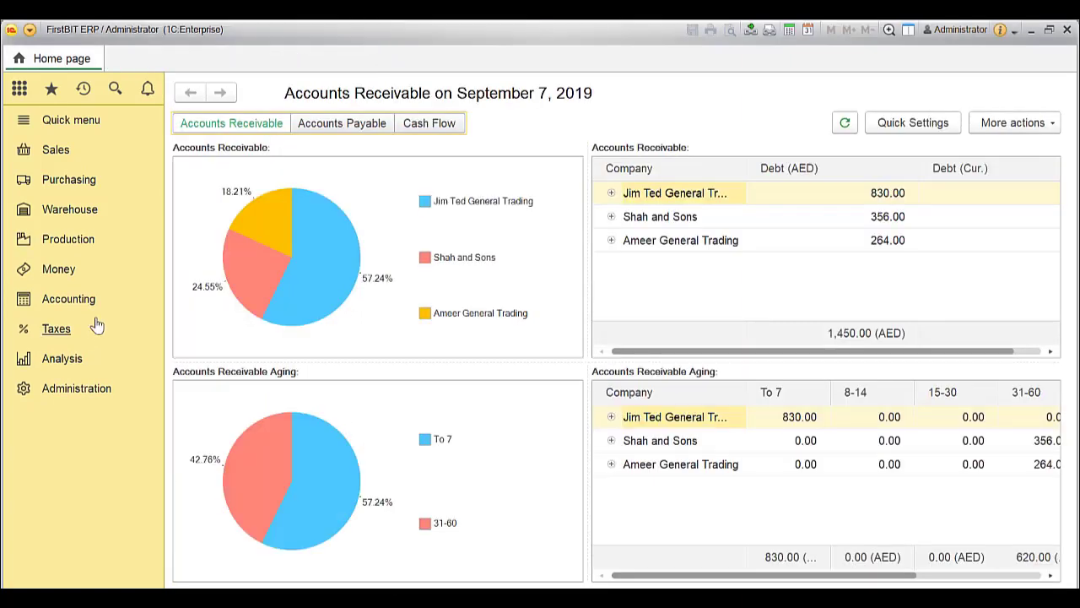
click(73, 297)
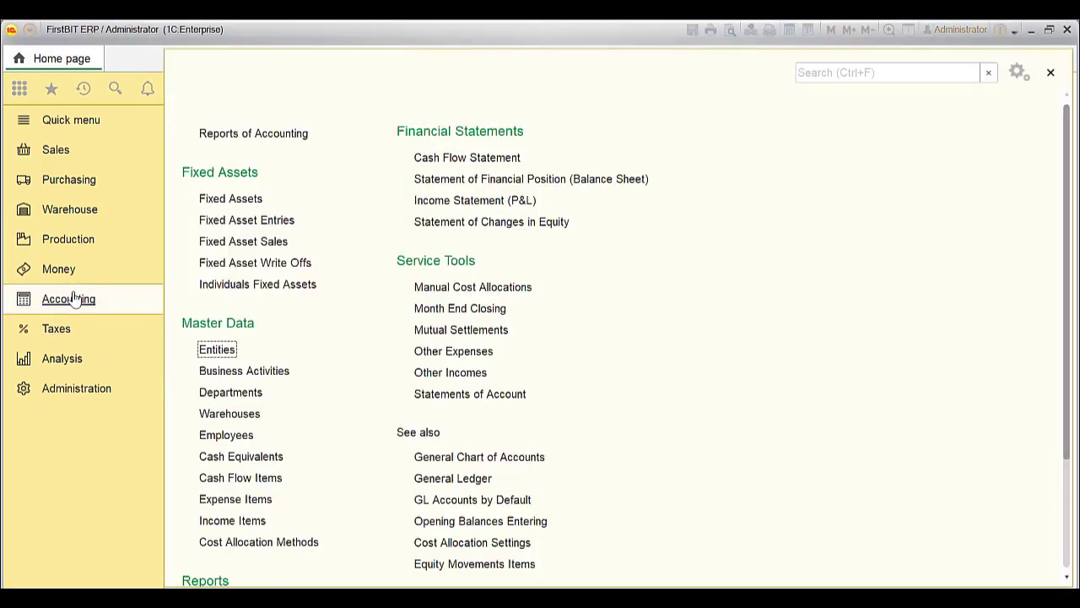
click(218, 349)
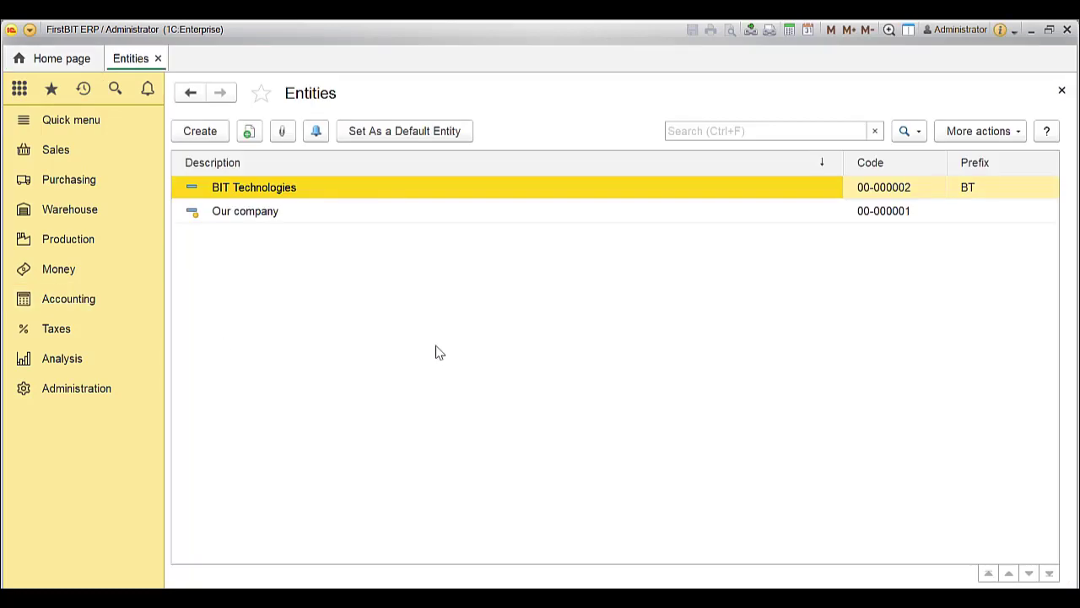
double_click(360, 211)
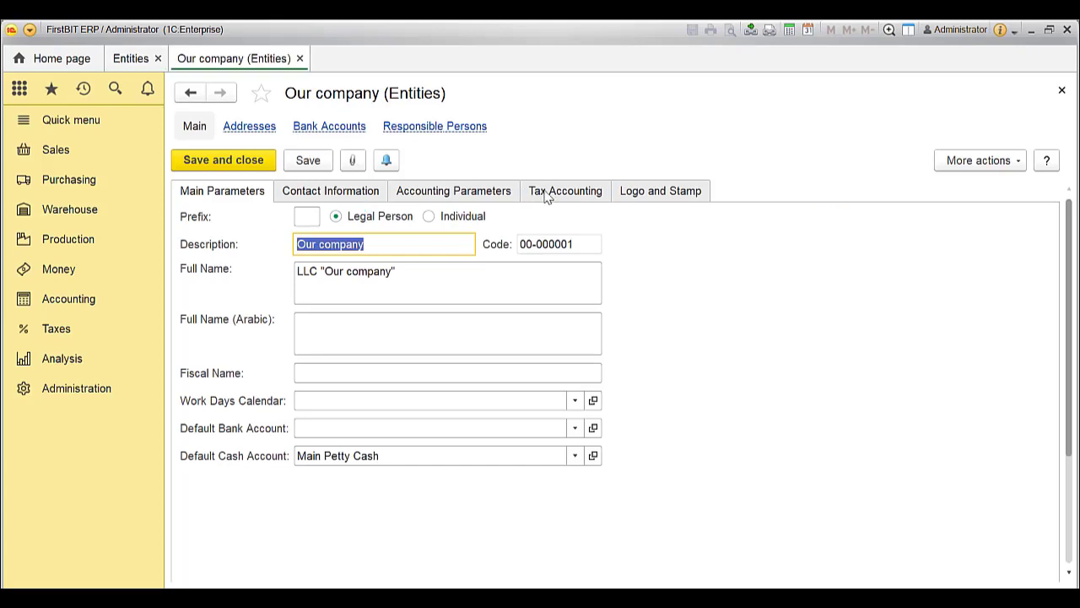
Step: Make Our company a VAT taxpayer from January 2019, with its TRN, country UAE and 5% default rate
click(542, 194)
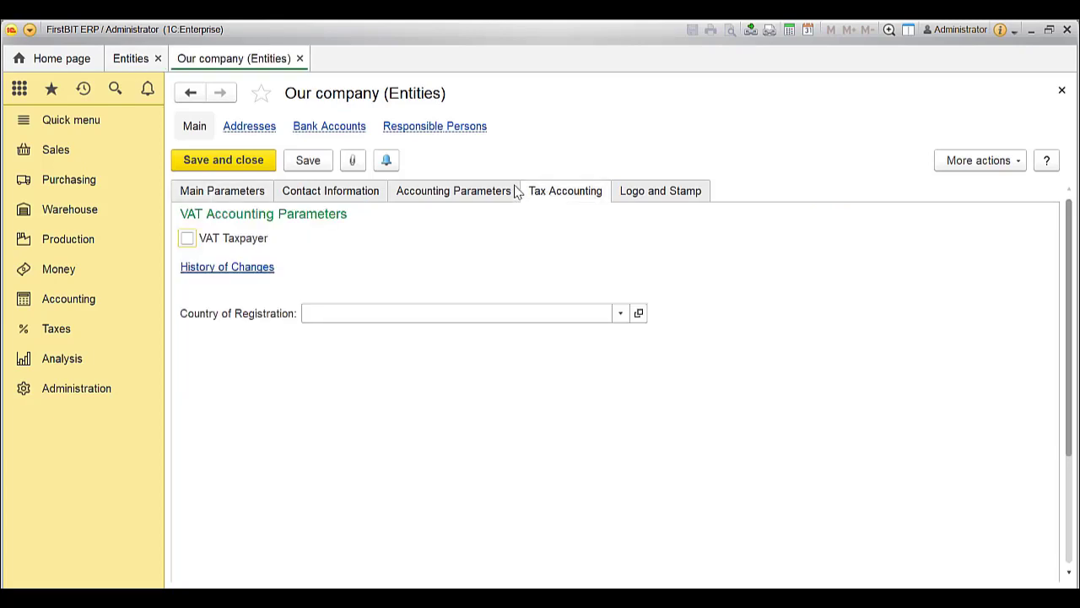
click(188, 238)
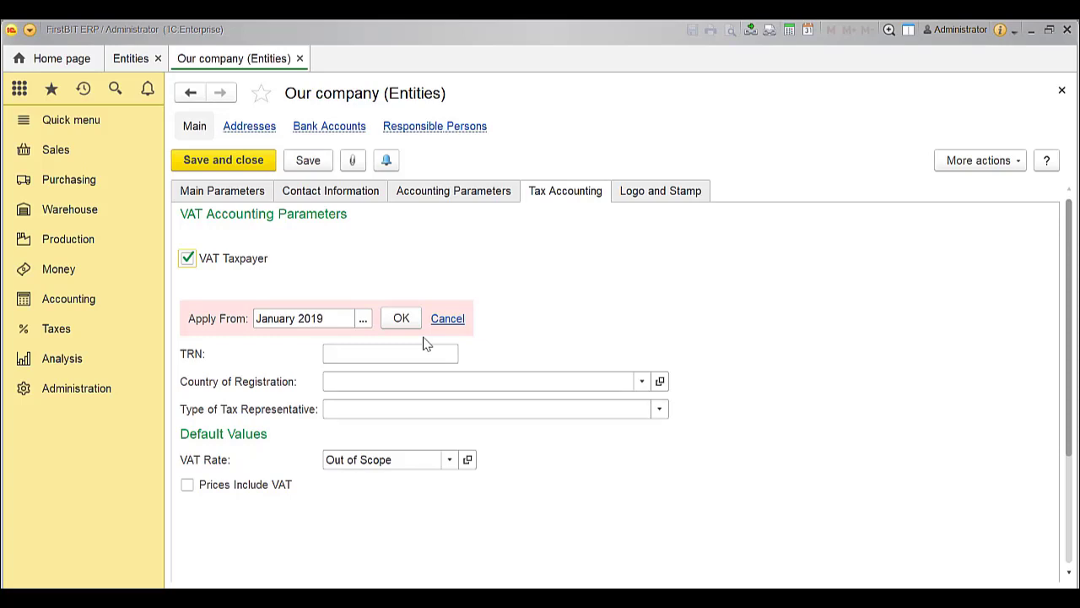
click(401, 318)
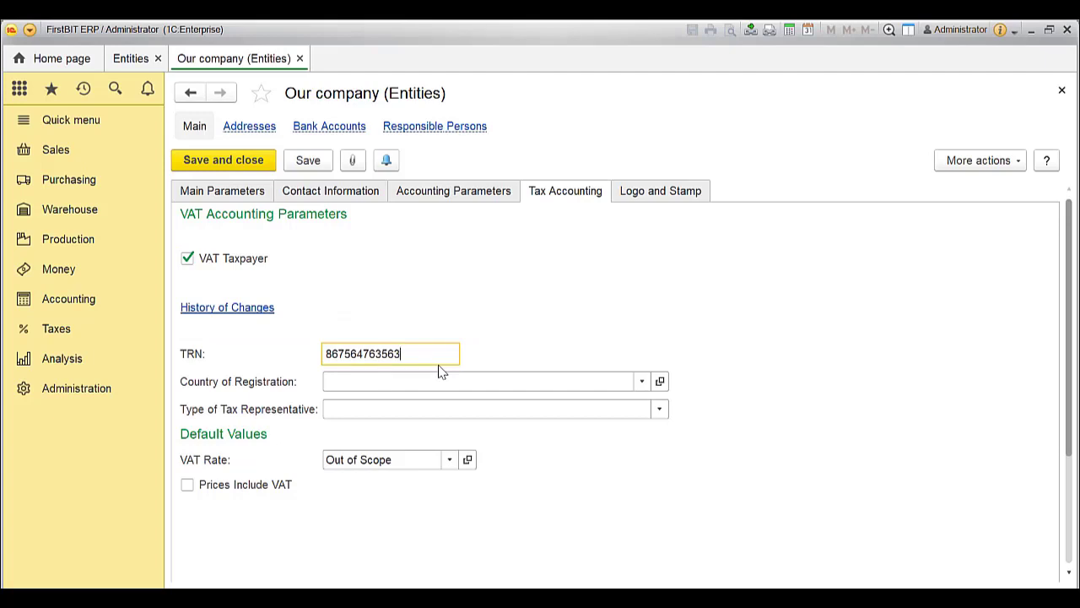
click(642, 381)
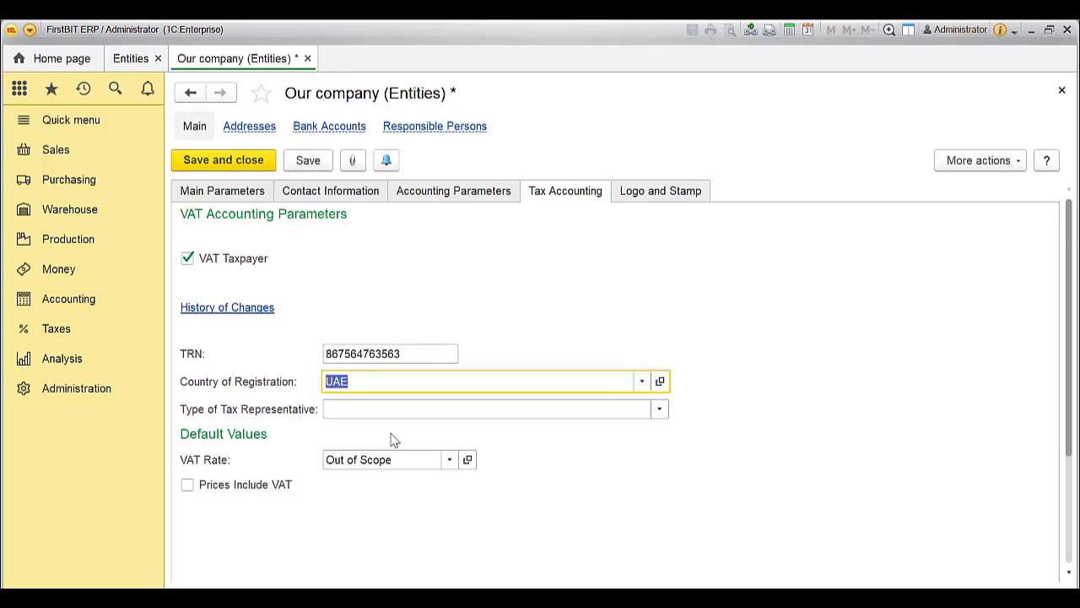
click(402, 455)
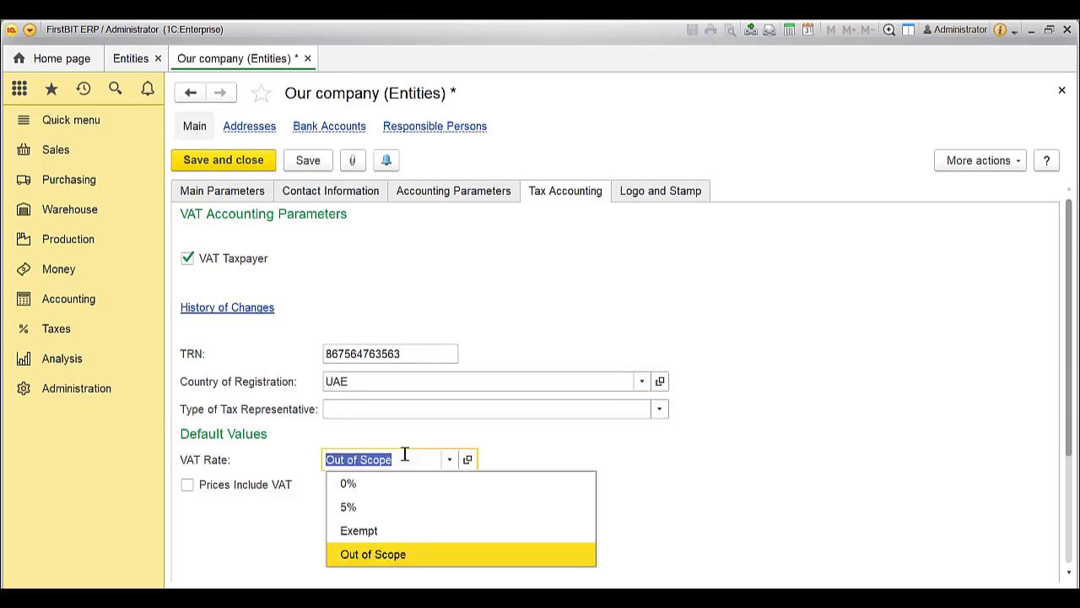
click(386, 511)
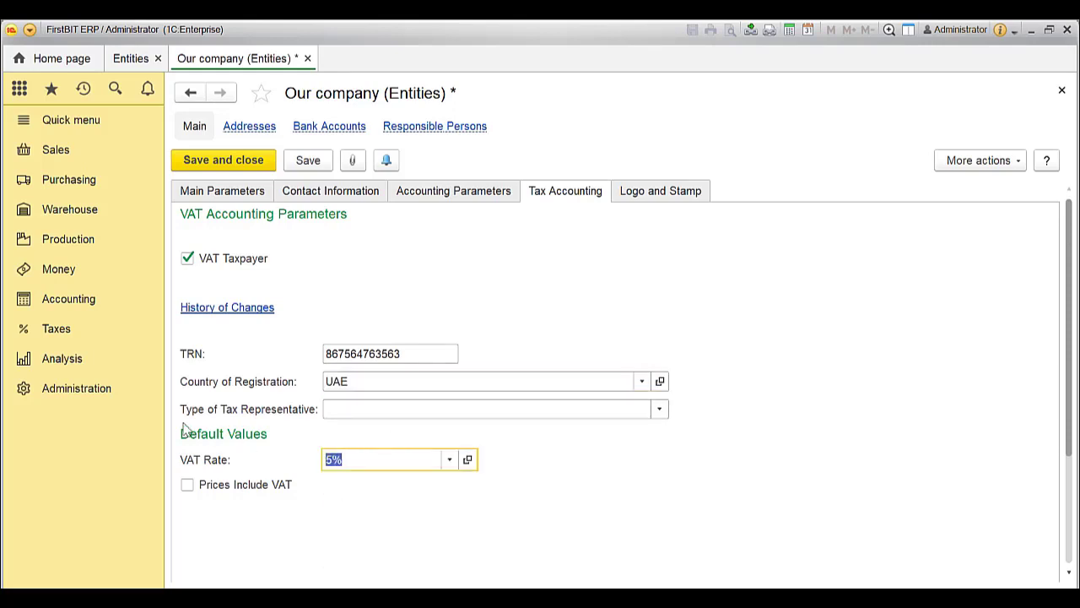
Step: Reopen General Settings and switch on VAT Accounting by Emirate
click(101, 390)
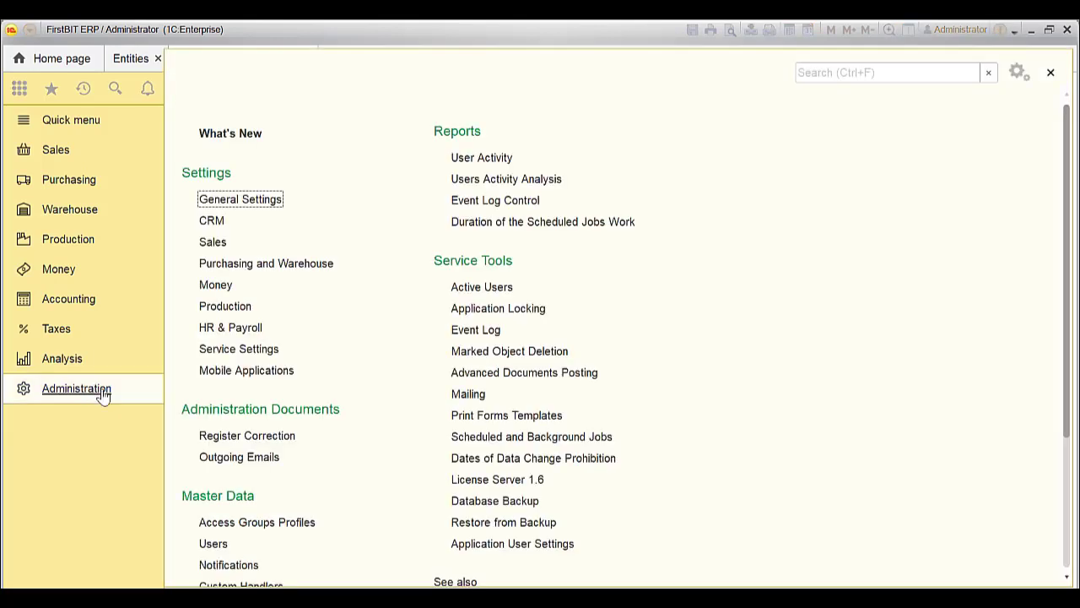
click(260, 208)
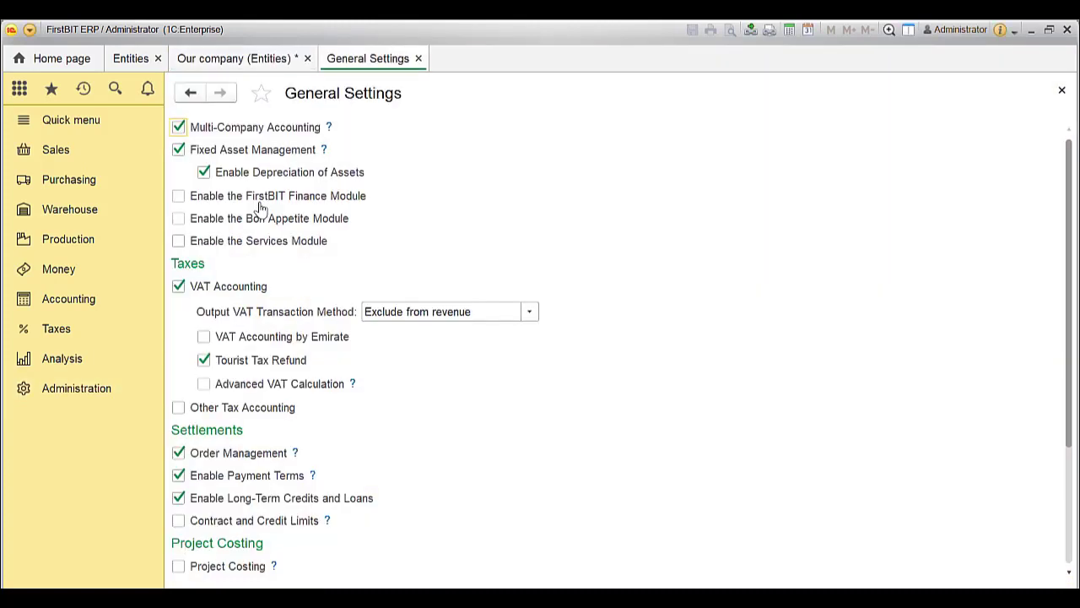
click(203, 337)
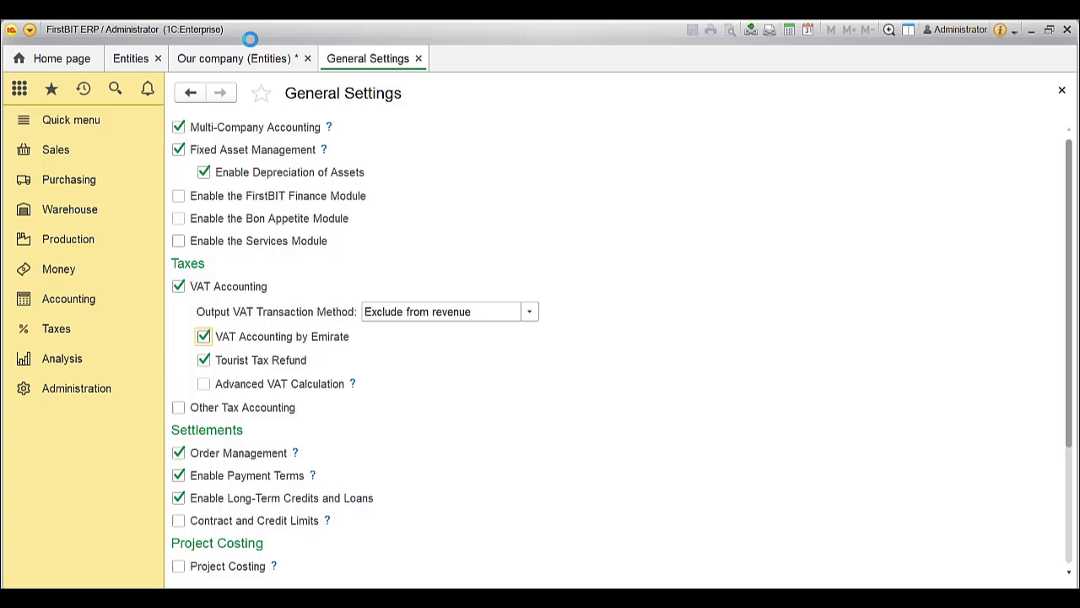
Step: Set Our company's emirate to Dubai, tick Prices Include VAT, and save the record
click(365, 59)
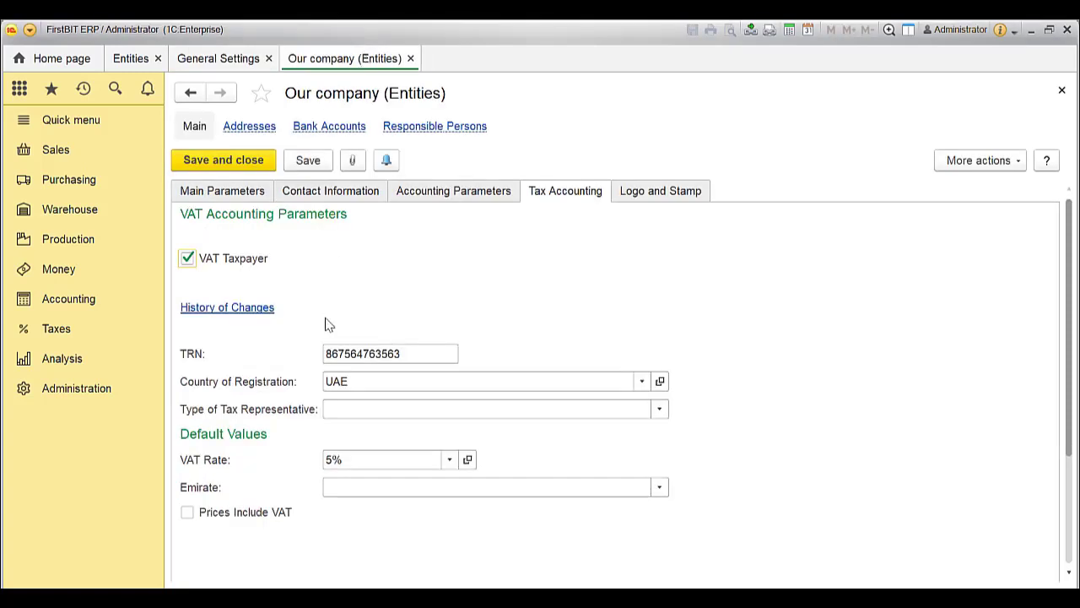
click(402, 483)
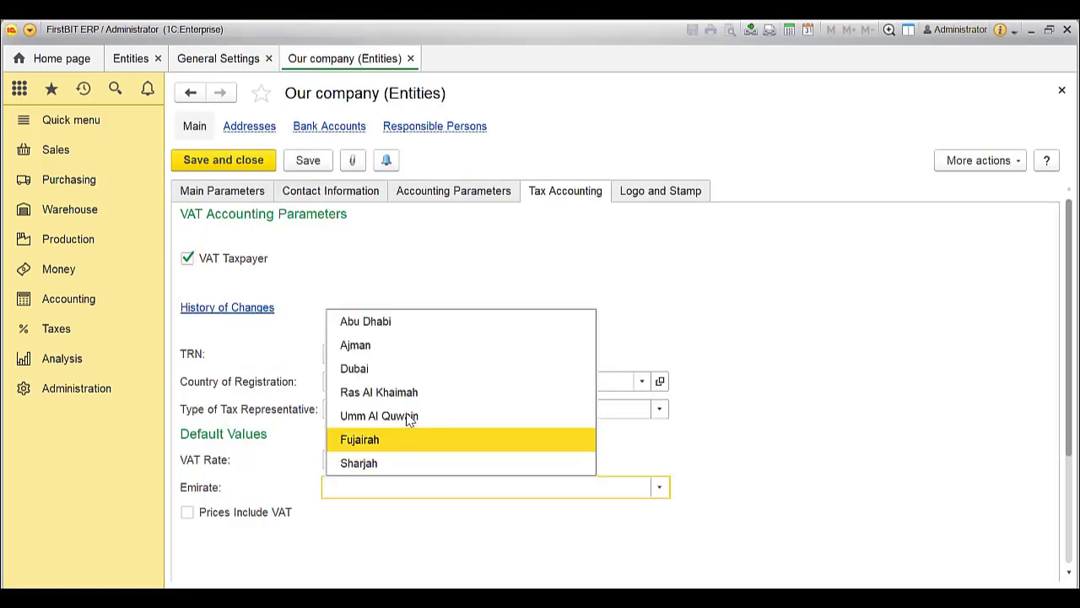
click(409, 369)
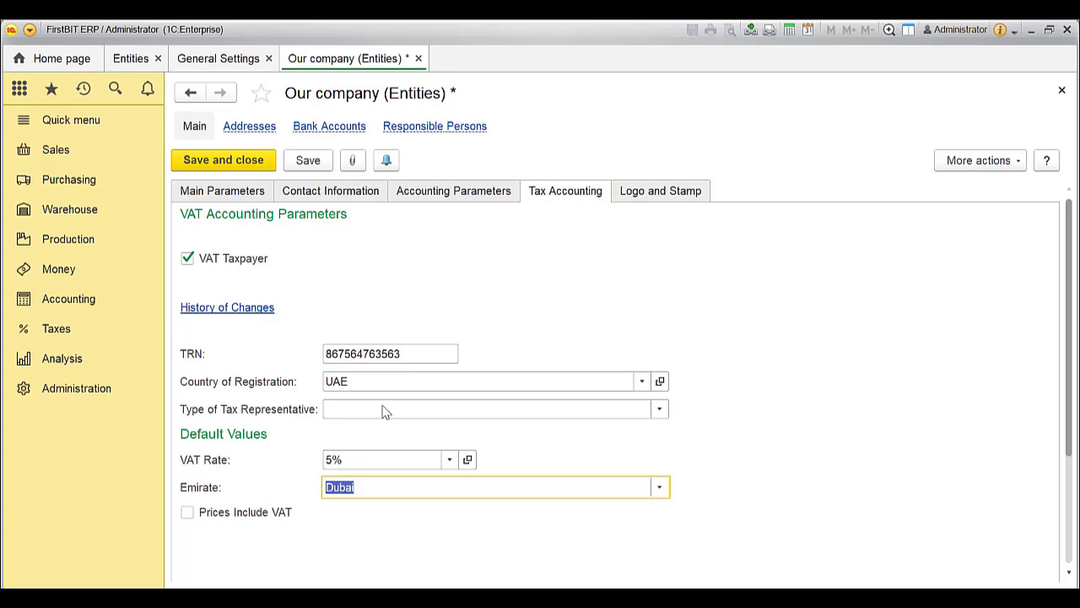
click(187, 514)
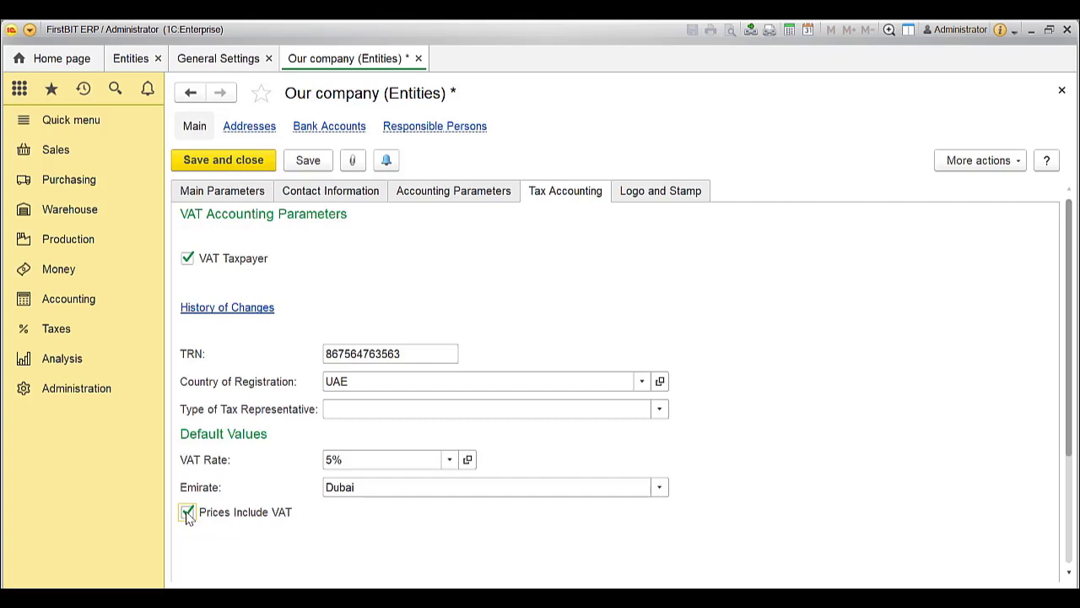
click(308, 160)
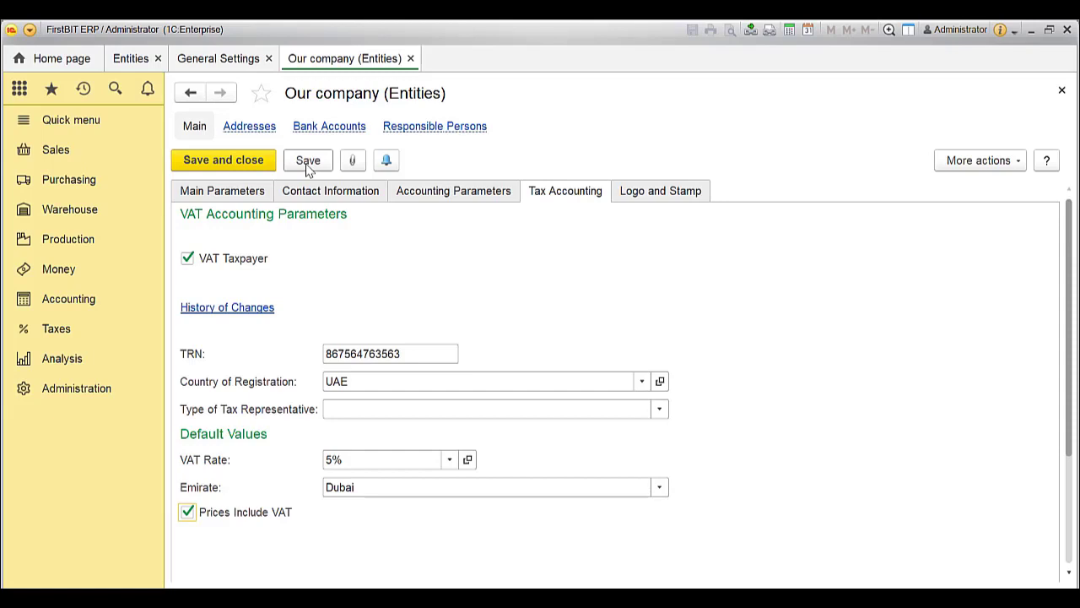
click(308, 164)
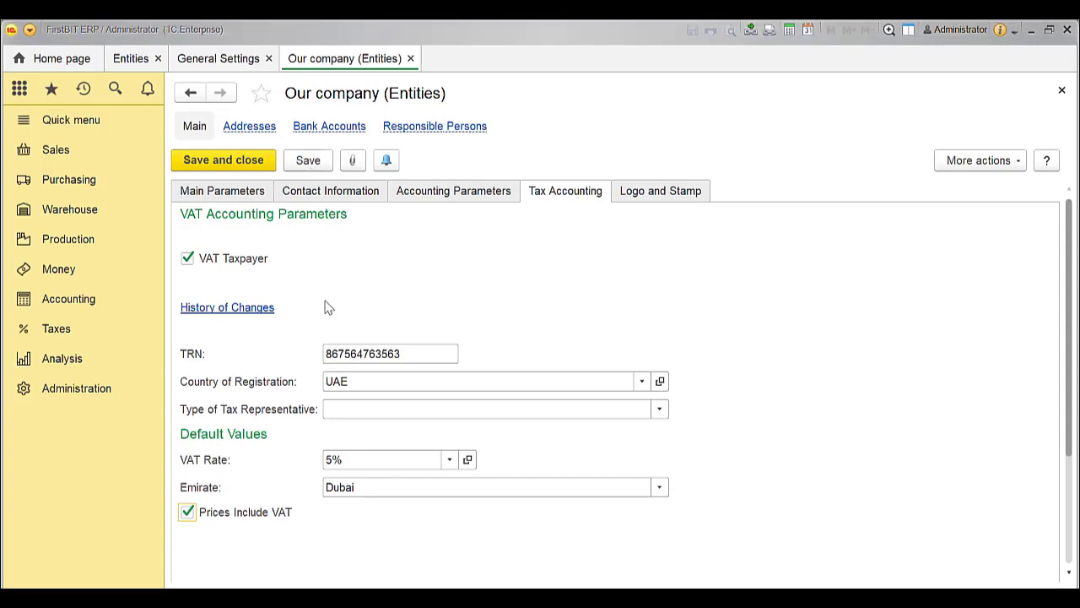
Step: Change the Paper rolls item's VAT rate to 5% and save it
click(53, 148)
click(213, 435)
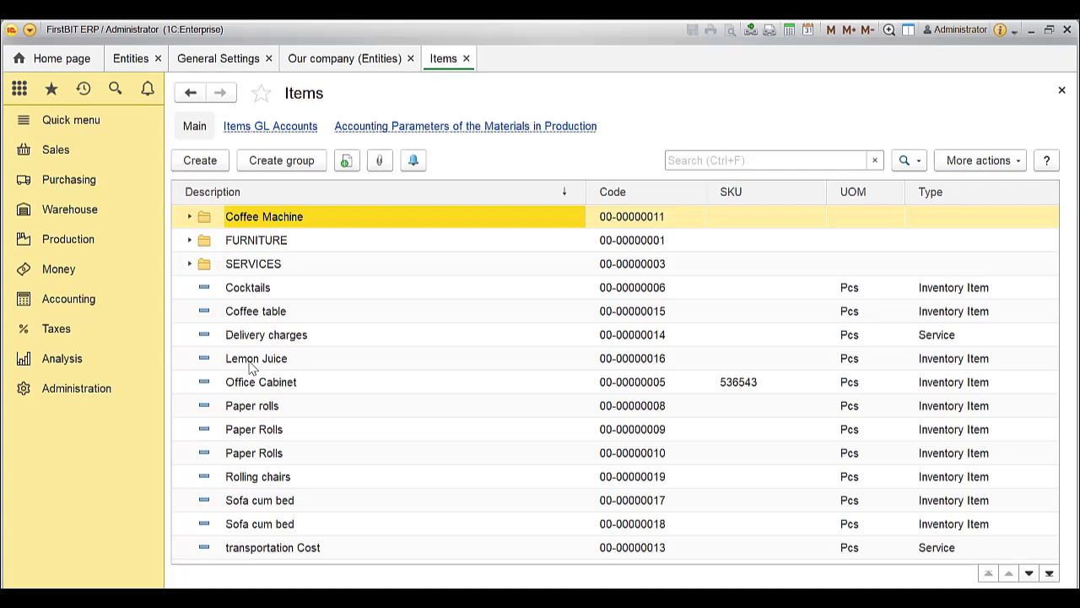
double_click(253, 405)
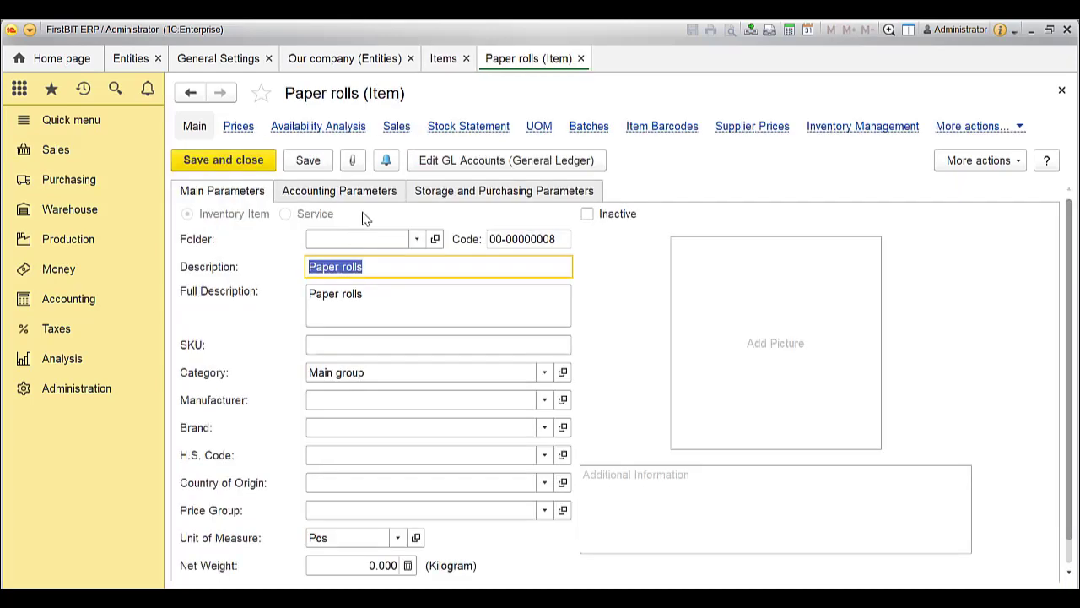
click(371, 193)
click(434, 244)
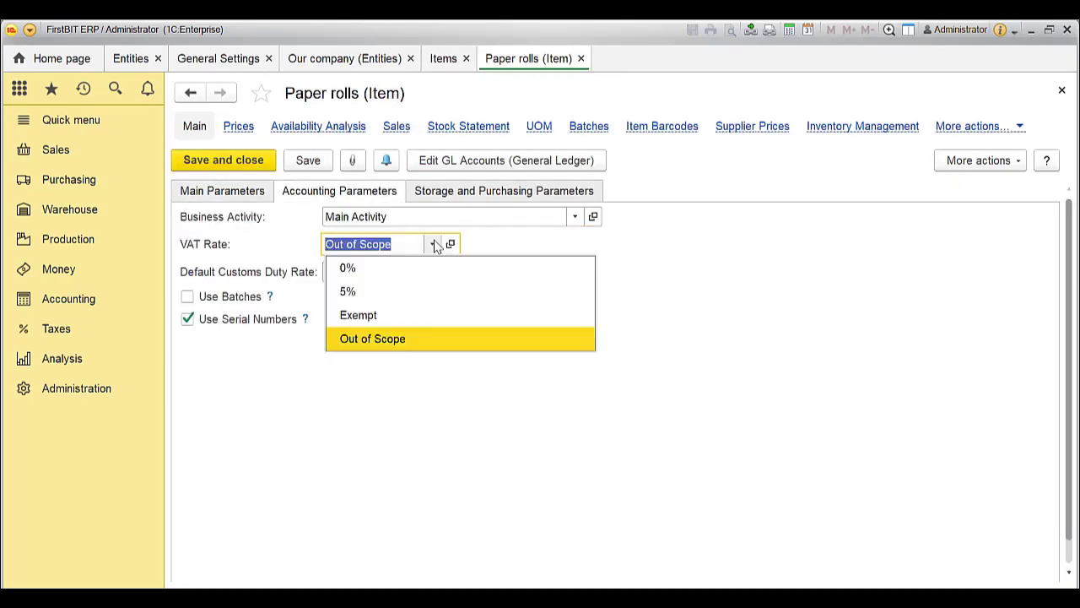
click(405, 290)
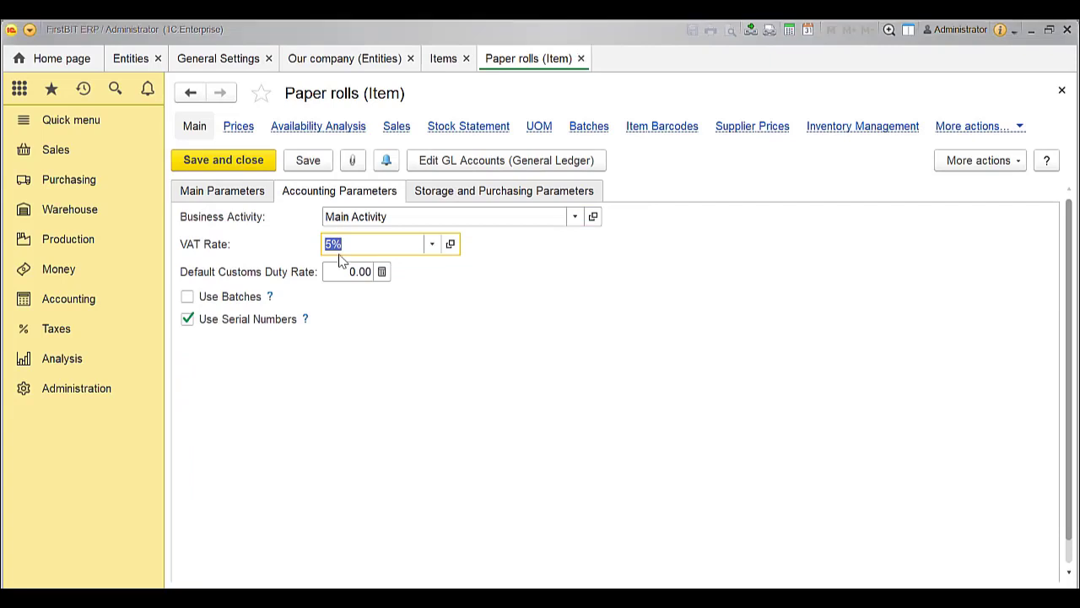
click(327, 160)
click(308, 160)
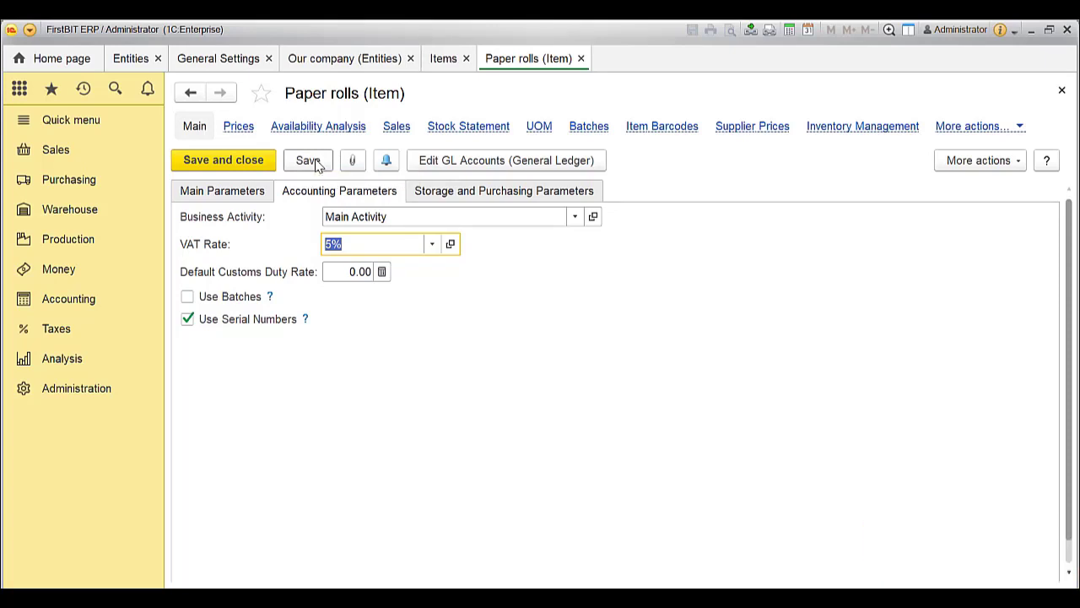
Step: Open the Sleek Furnitures record from the Companies list under Sales
click(93, 154)
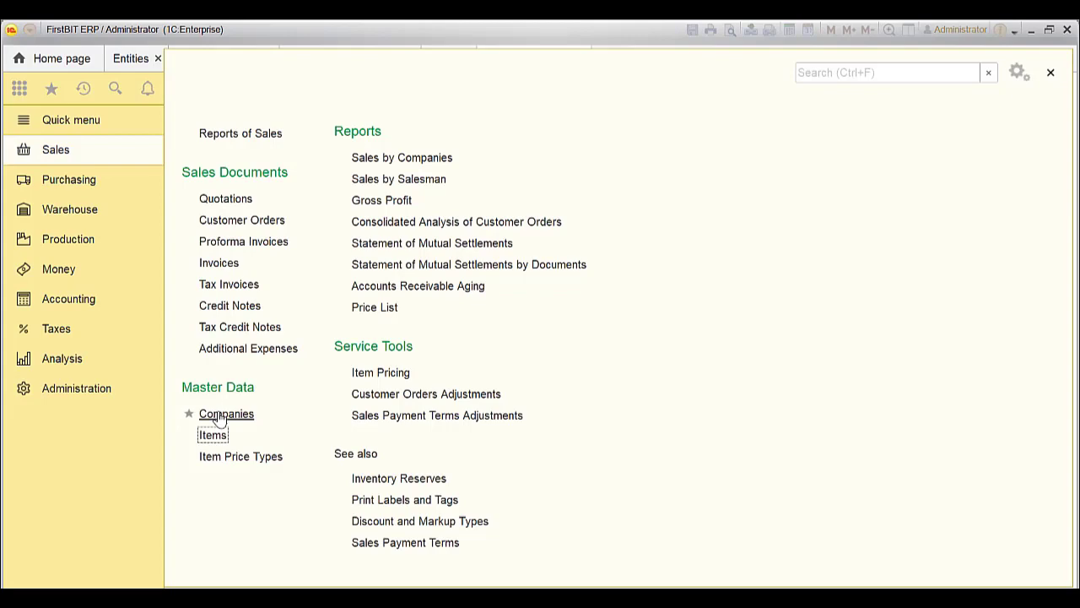
click(221, 414)
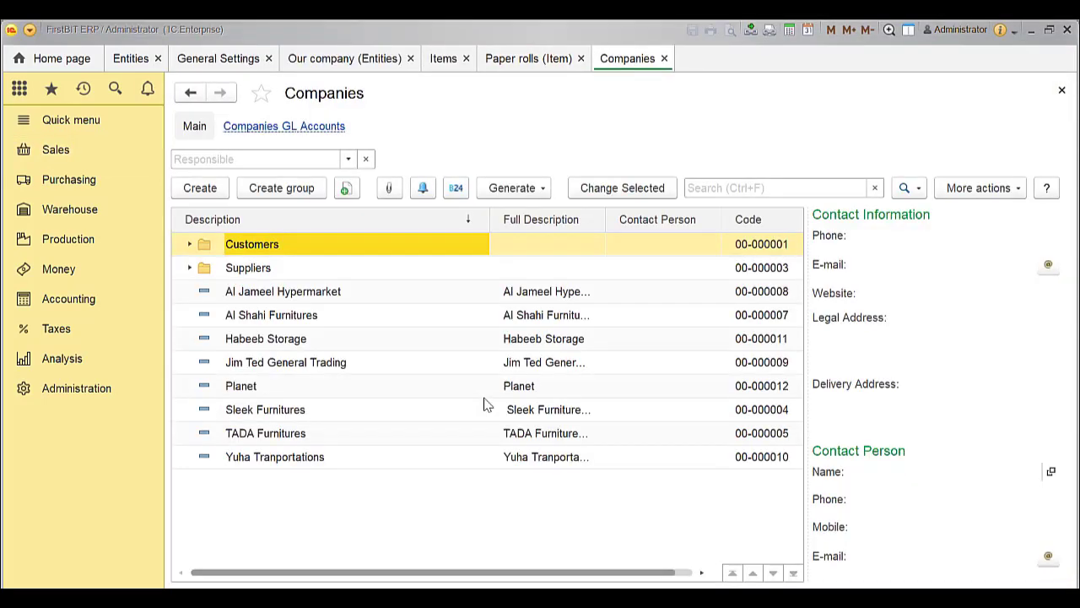
double_click(331, 413)
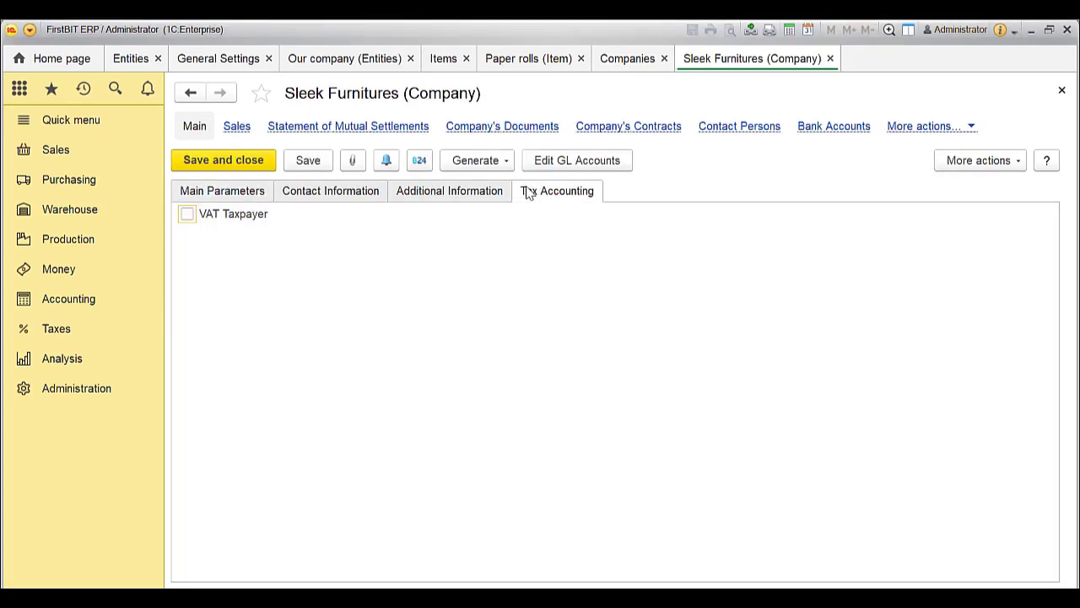
Step: Mark Sleek Furnitures as a VAT taxpayer, enter its tax registration number, tick Prices Include VAT, and save
click(186, 214)
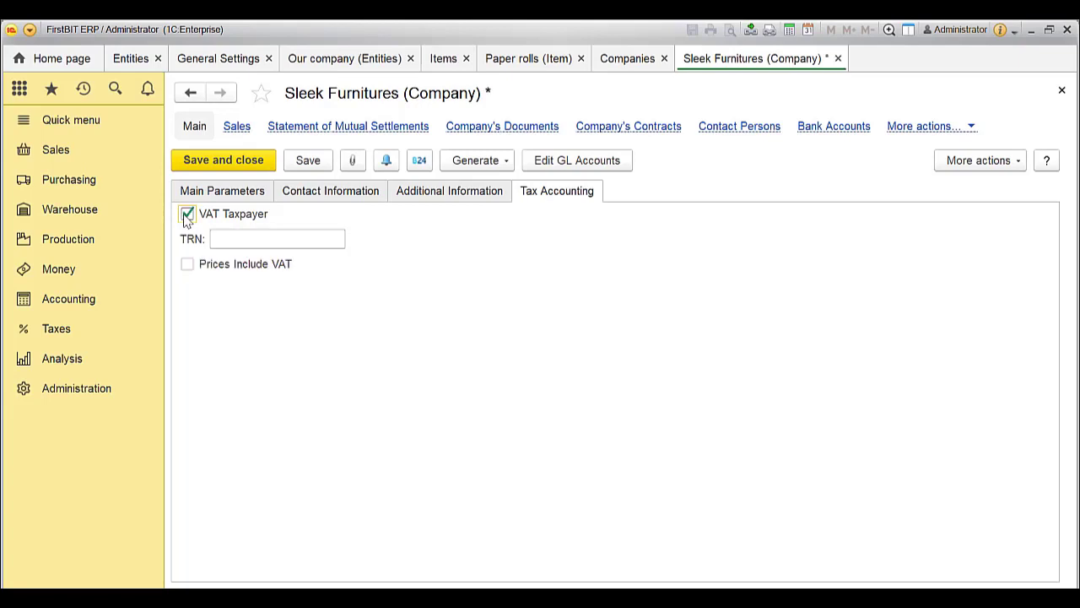
click(338, 241)
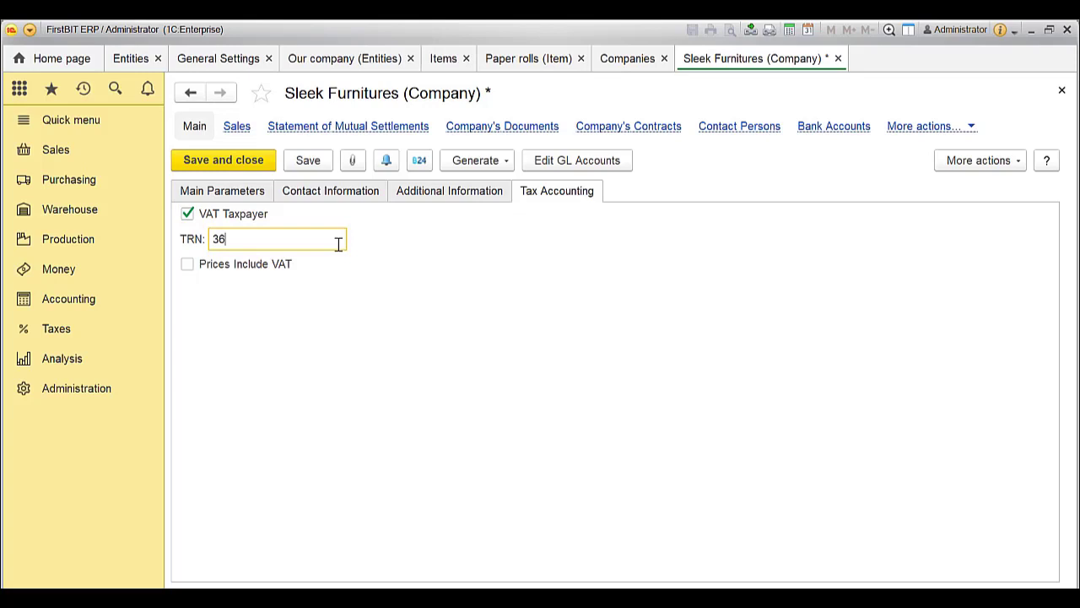
click(187, 263)
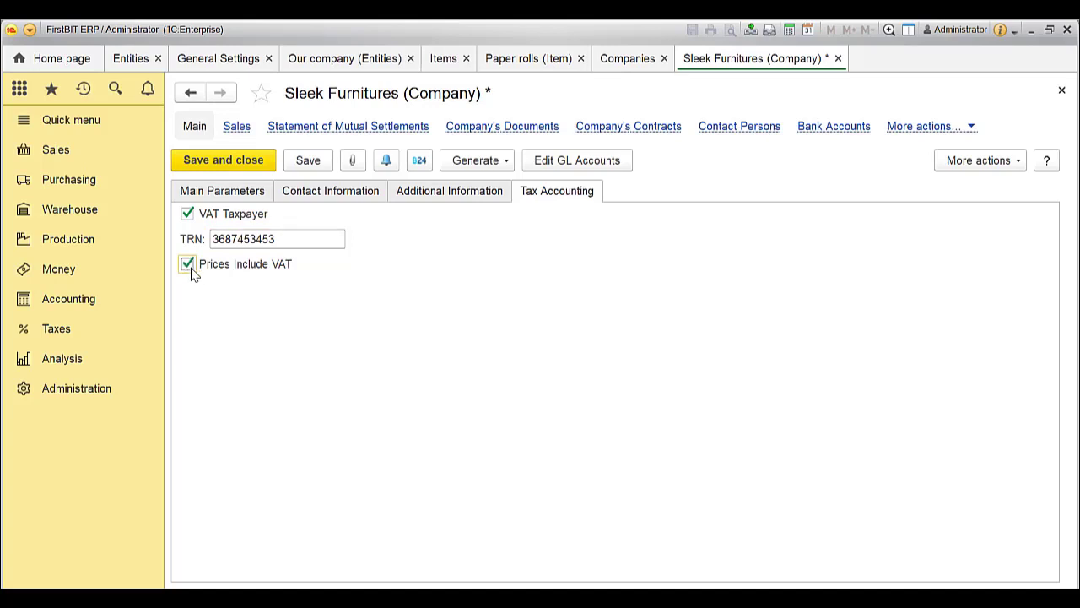
click(308, 169)
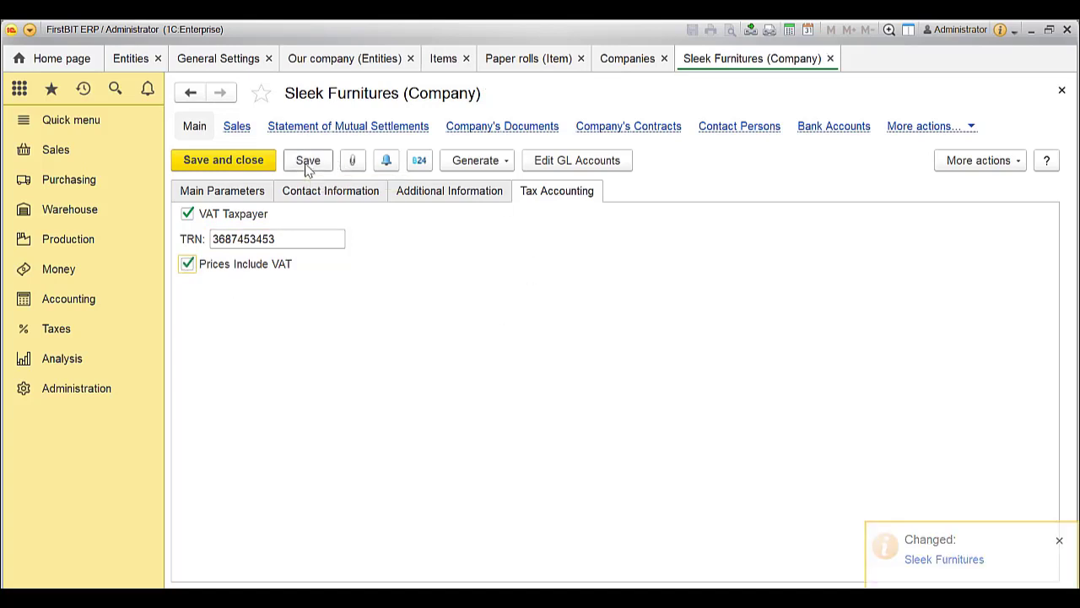